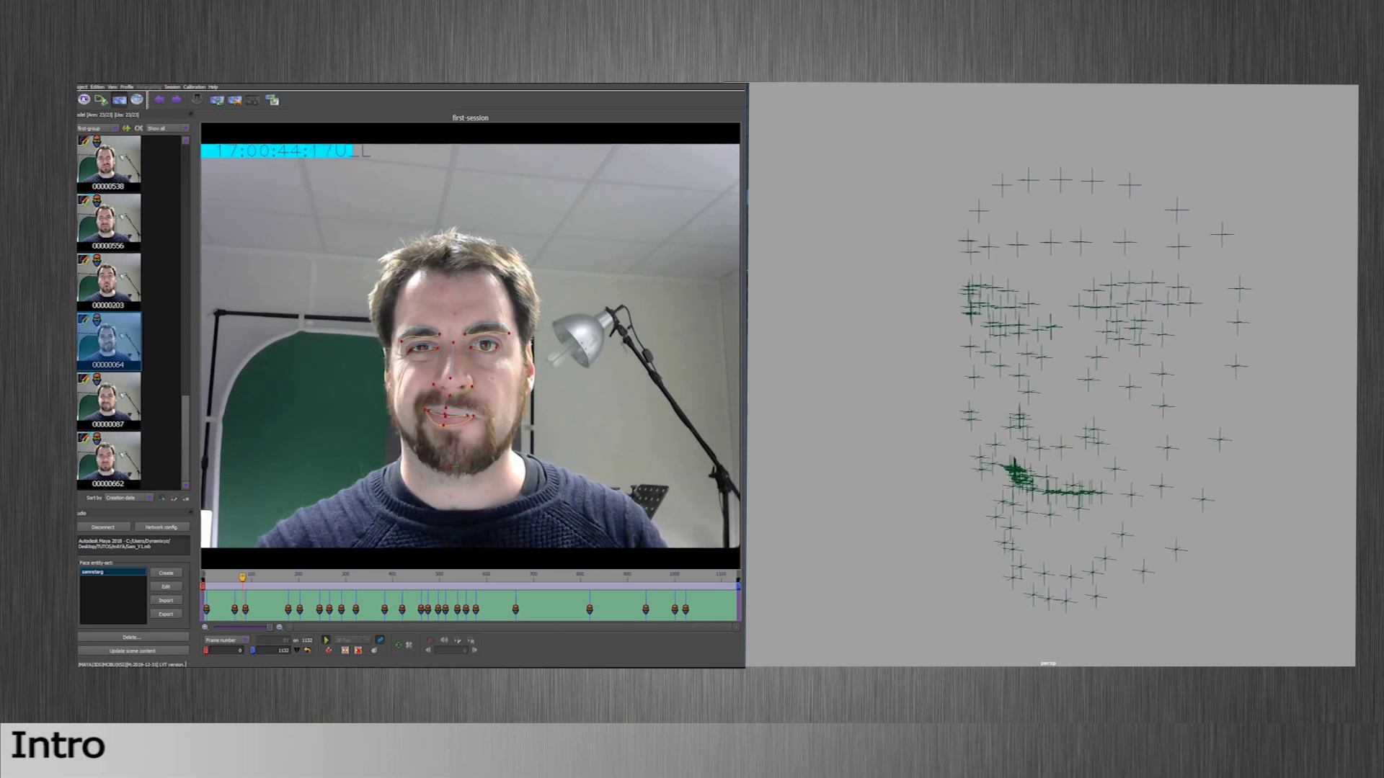
# Orbit the 3D marker view, then scrub the tracked session footage to review the facial points
pyautogui.moveTo(1353, 465)
pyautogui.keyDown('alt'); pyautogui.mouseDown()
pyautogui.moveTo(1301, 460)
pyautogui.moveTo(1378, 451)
pyautogui.mouseUp(); pyautogui.keyUp('alt')
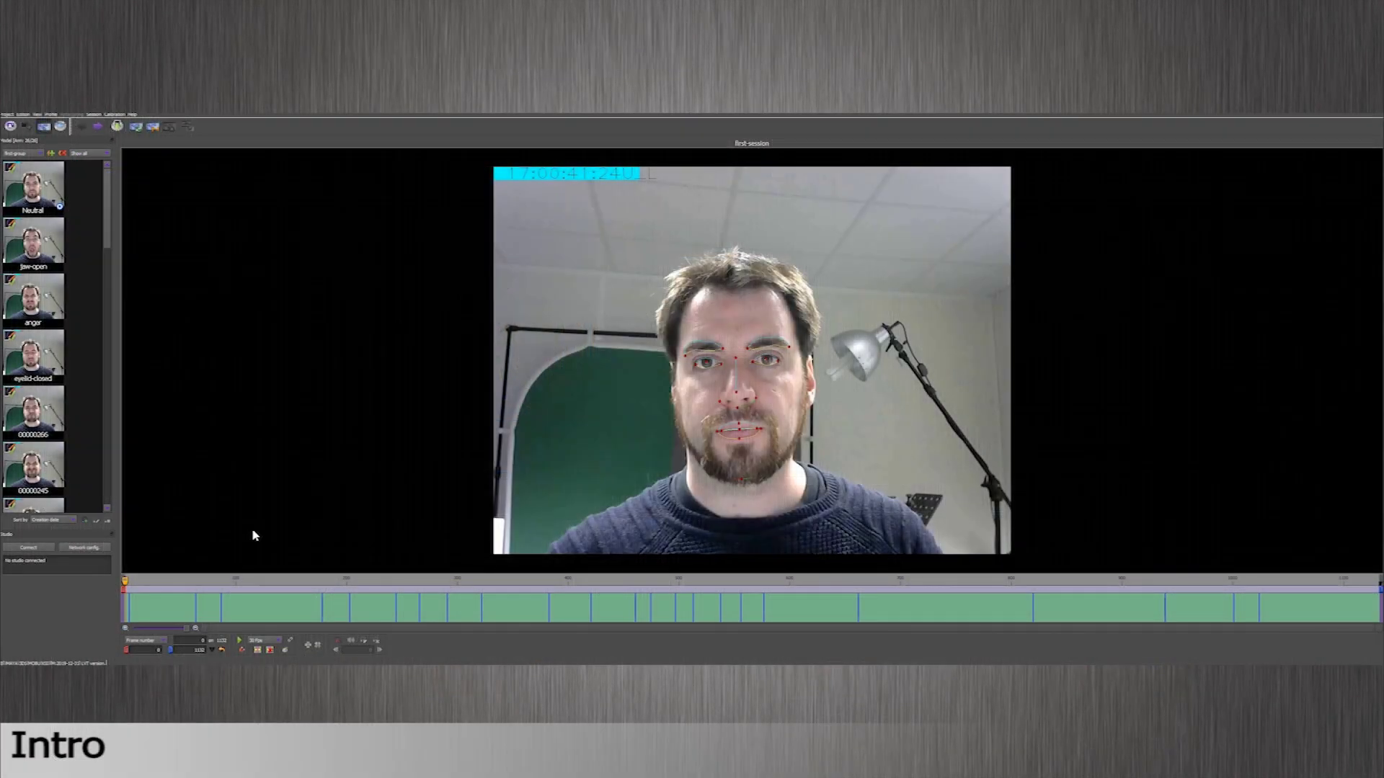
pyautogui.moveTo(199, 581); pyautogui.dragTo(149, 560)
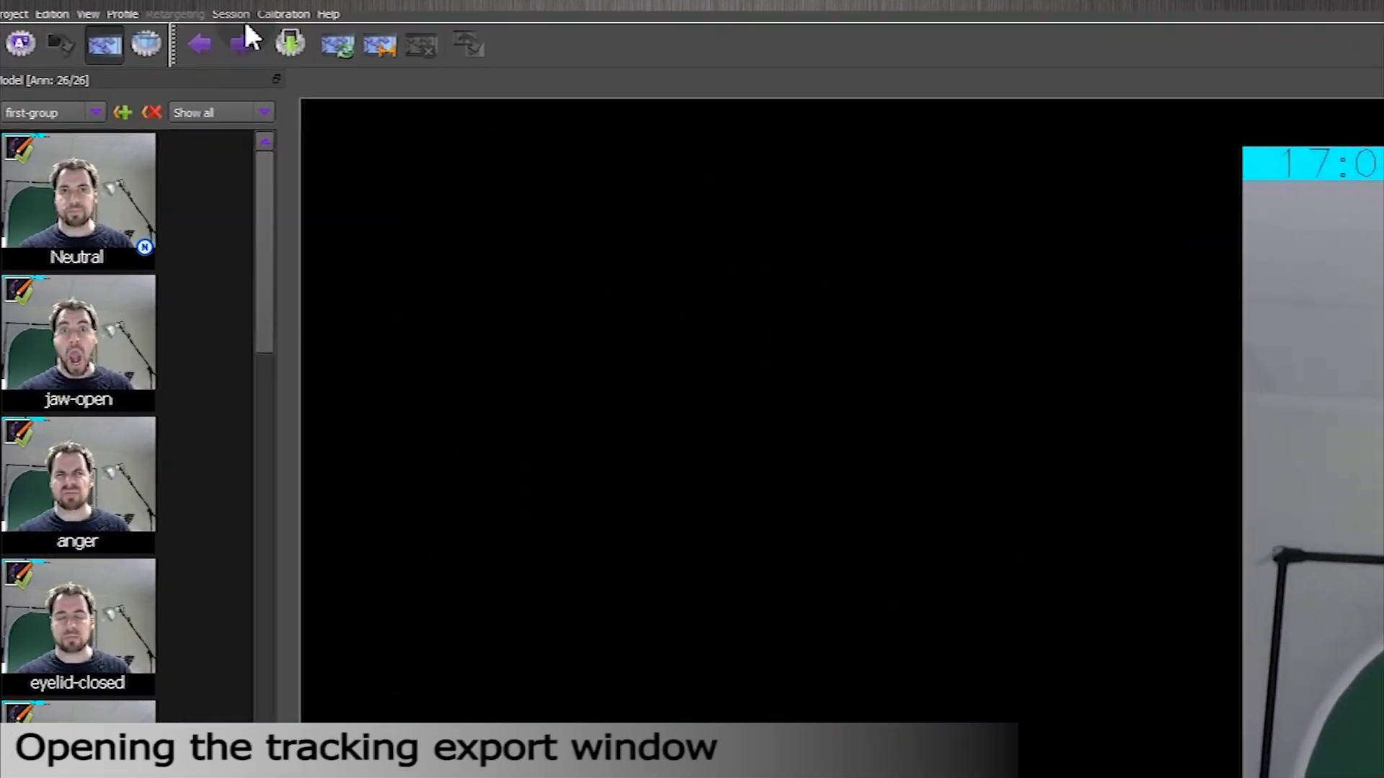
# From the Session menu, open Export options for the selected range and list the export formats
pyautogui.click(240, 16)
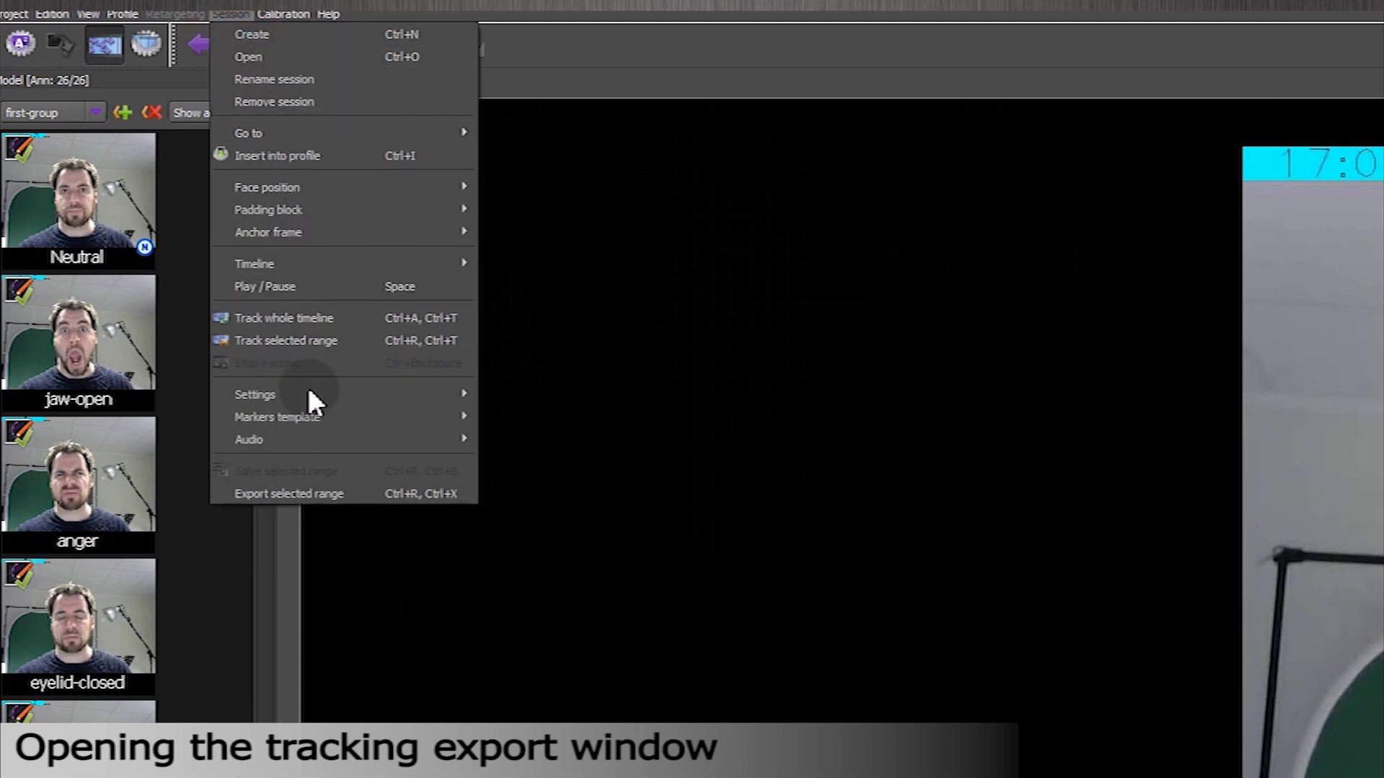
pyautogui.click(303, 493)
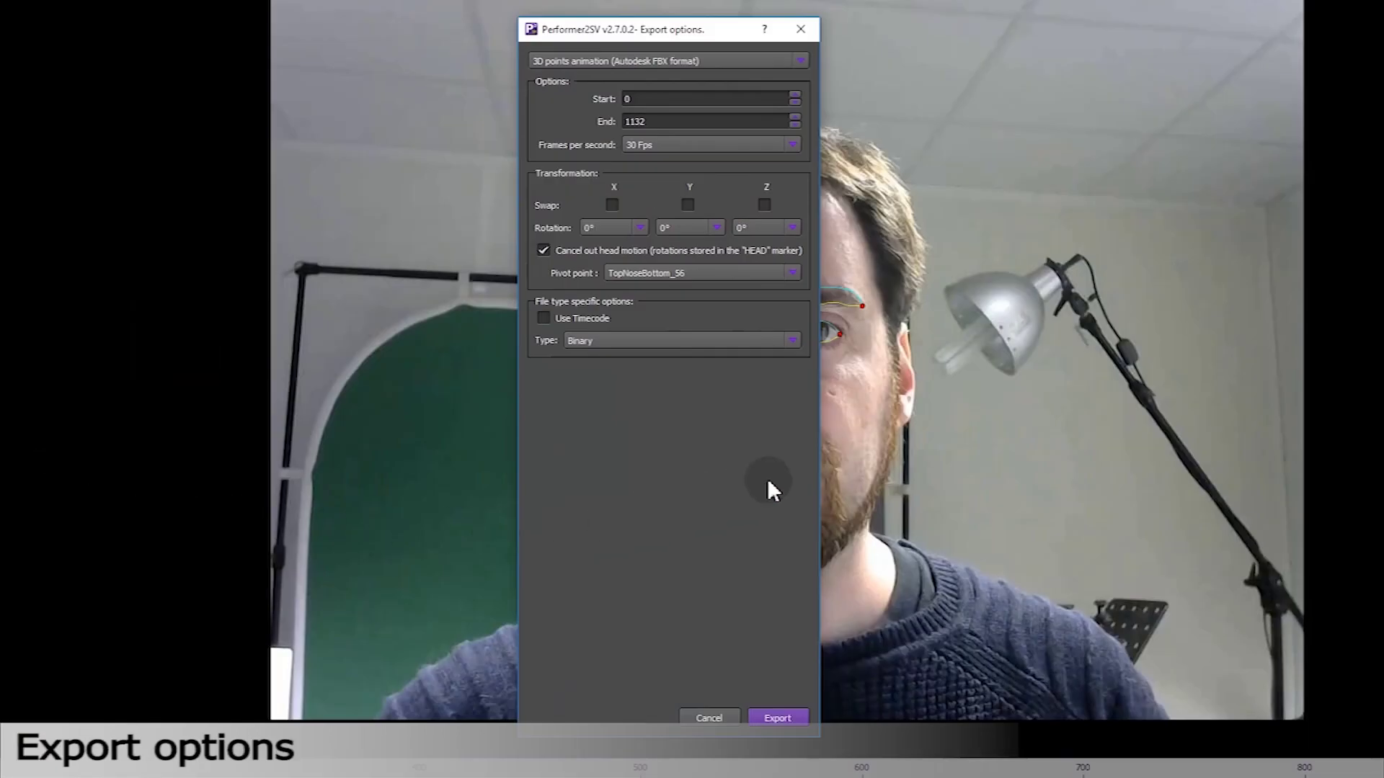
pyautogui.click(786, 58)
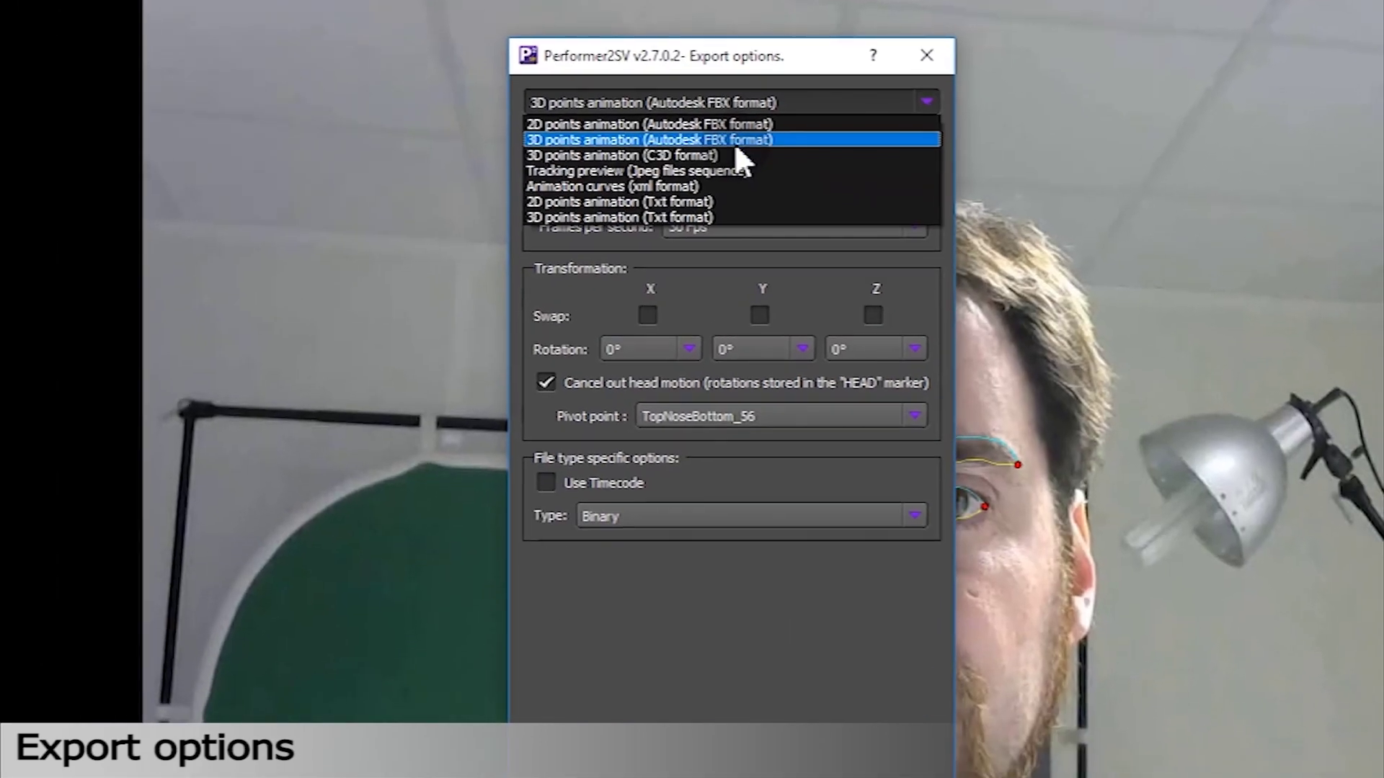
# Choose 3D points animation (Autodesk FBX format) at 30 Fps, with X swap cleared and X rotation 0°
pyautogui.click(710, 339)
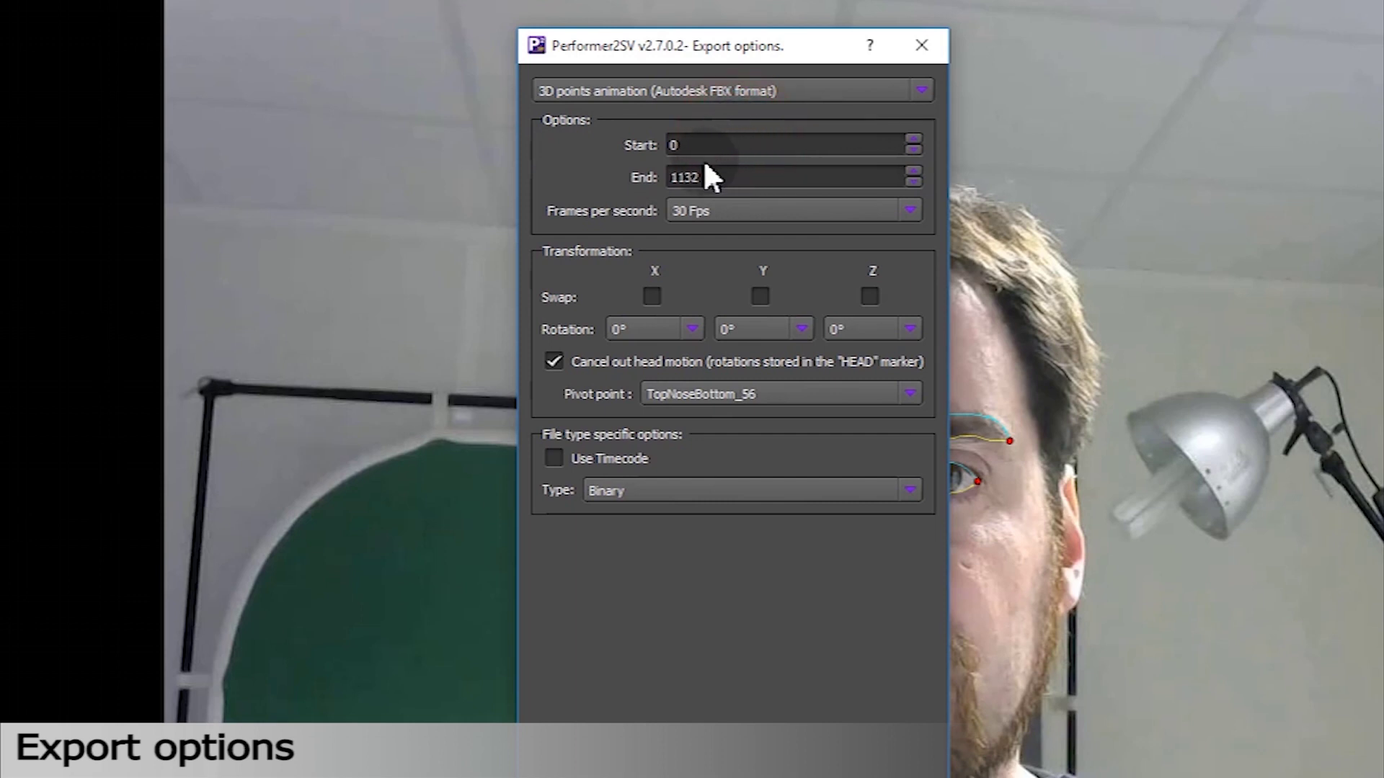
pyautogui.click(725, 207)
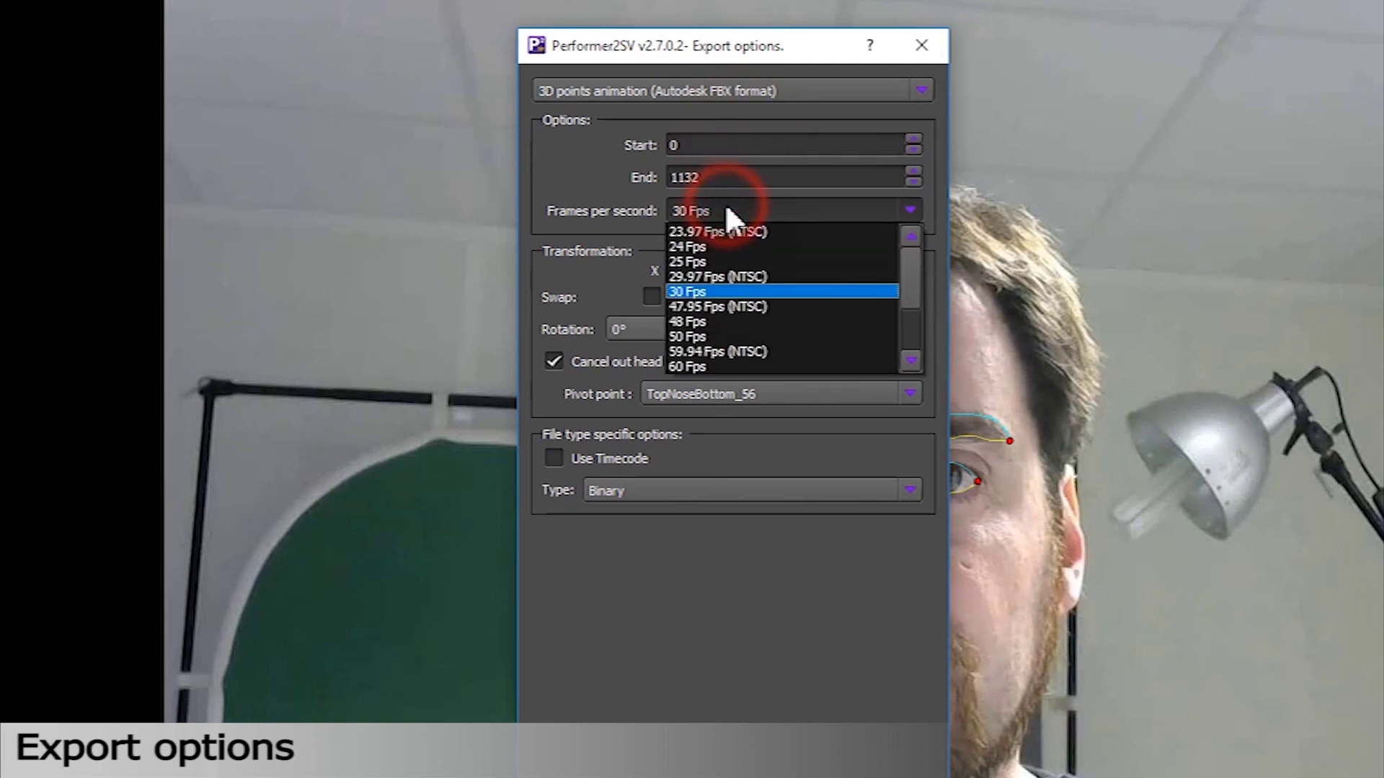
pyautogui.click(757, 211)
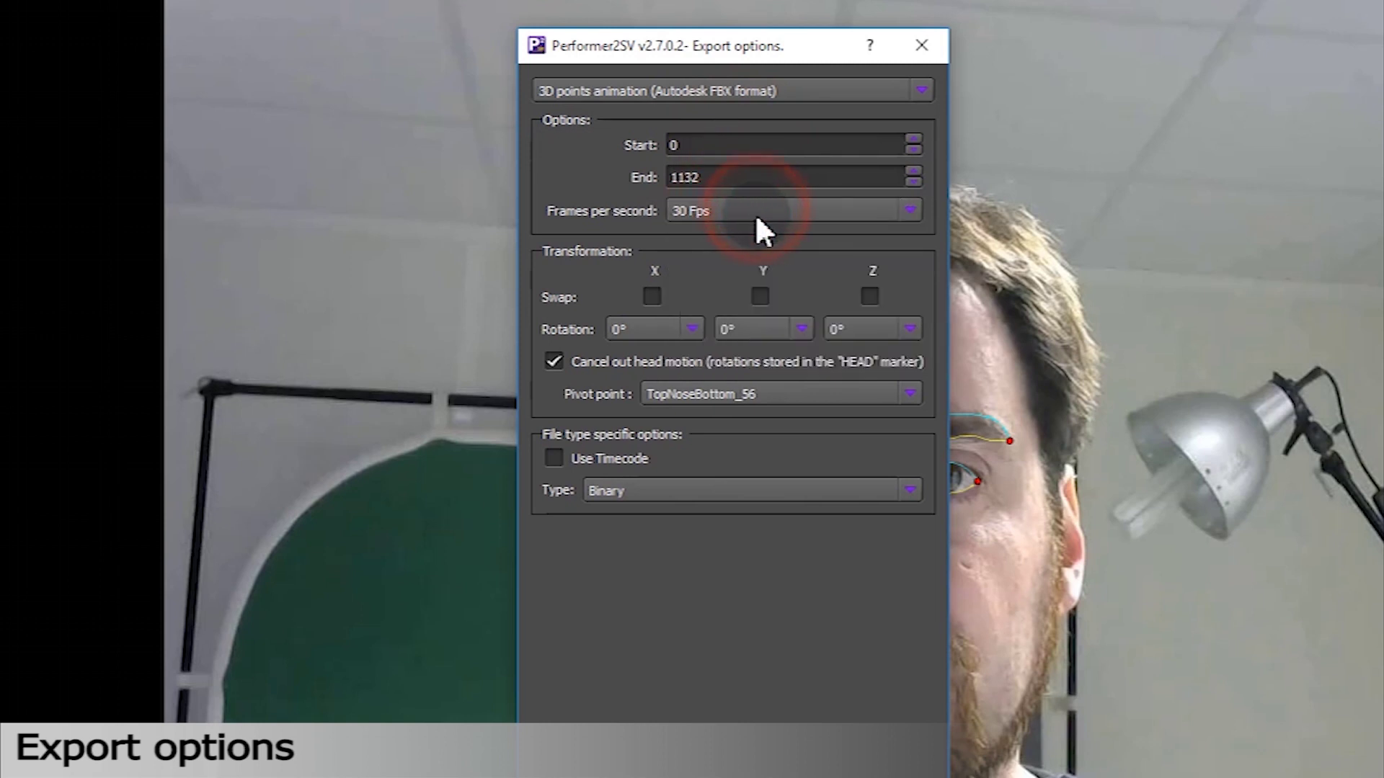
pyautogui.click(659, 291)
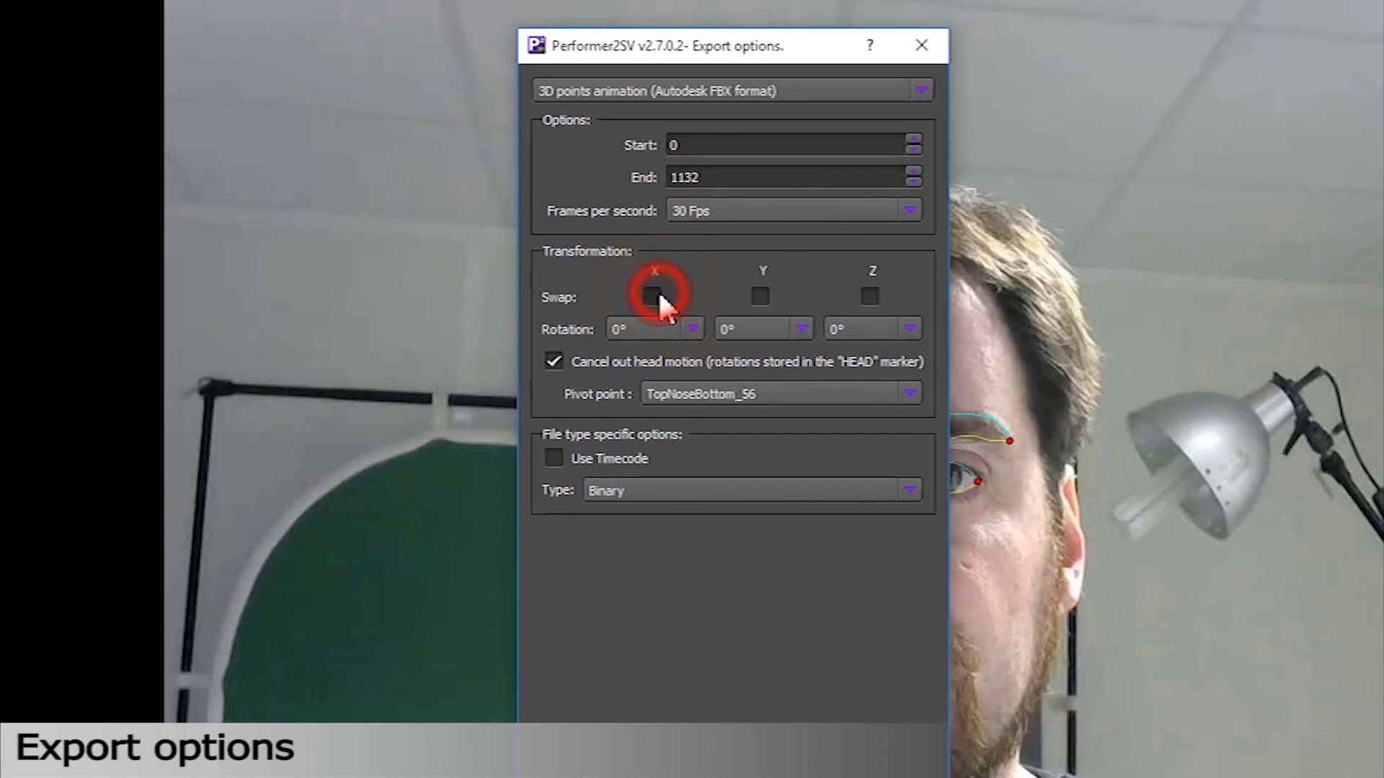
pyautogui.click(694, 328)
pyautogui.click(693, 326)
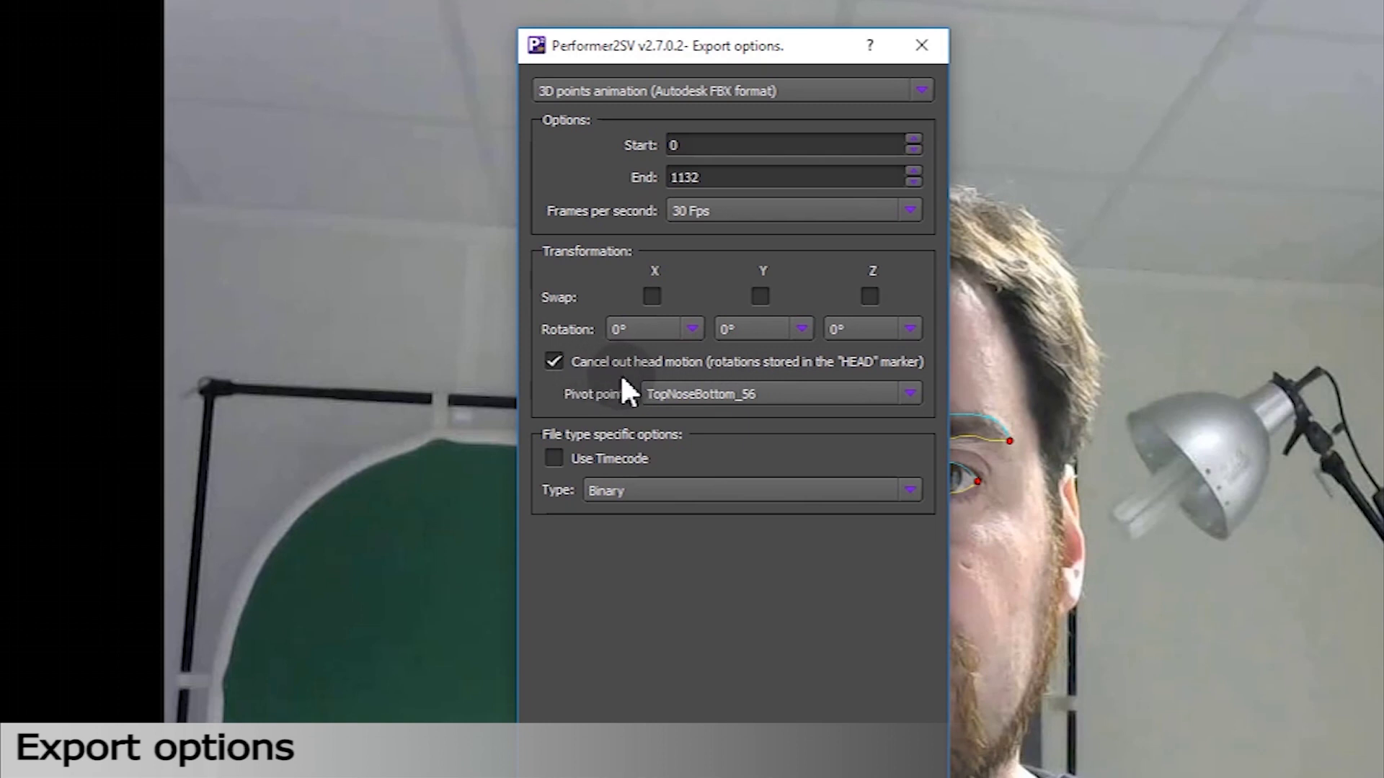
pyautogui.click(693, 396)
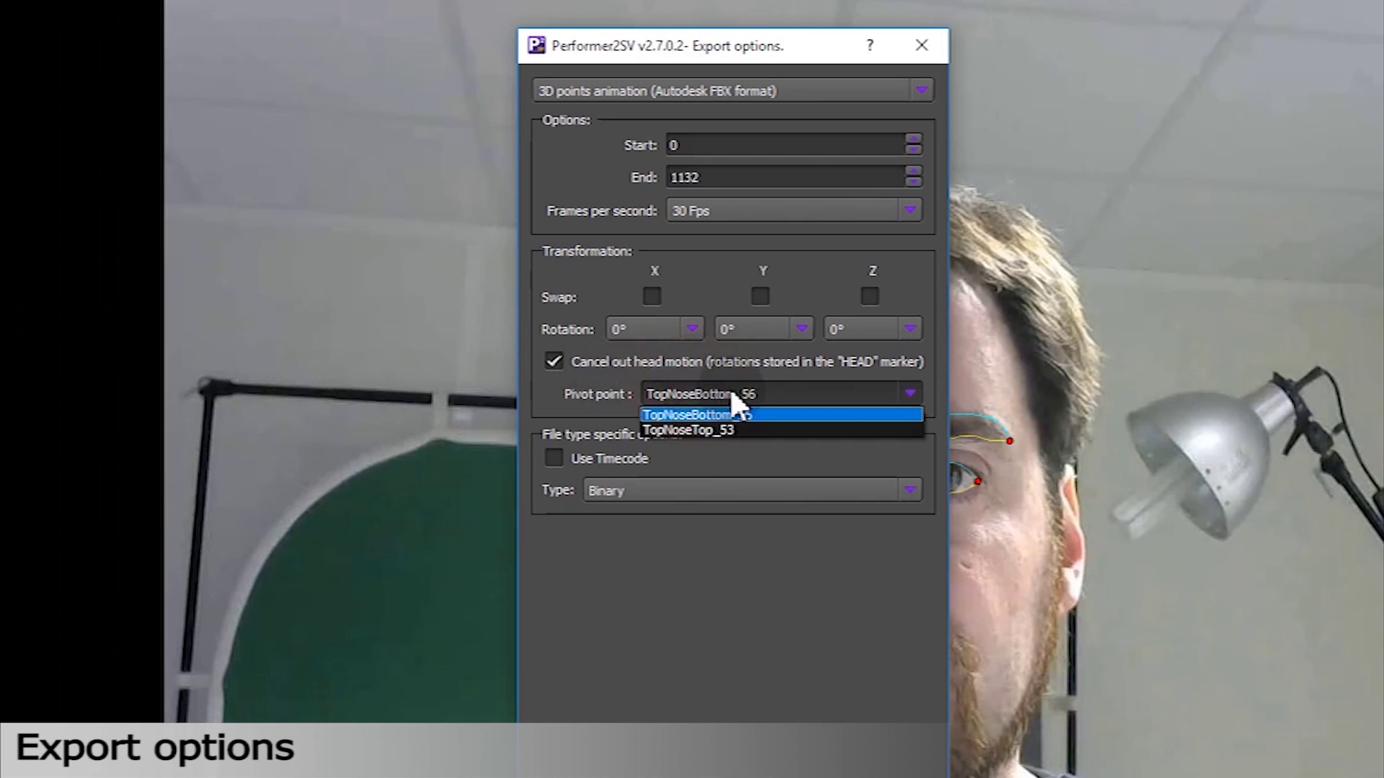
# Set the pivot point to TopNoseTop_53, keep the Binary FBX type, and confirm the export
pyautogui.click(729, 431)
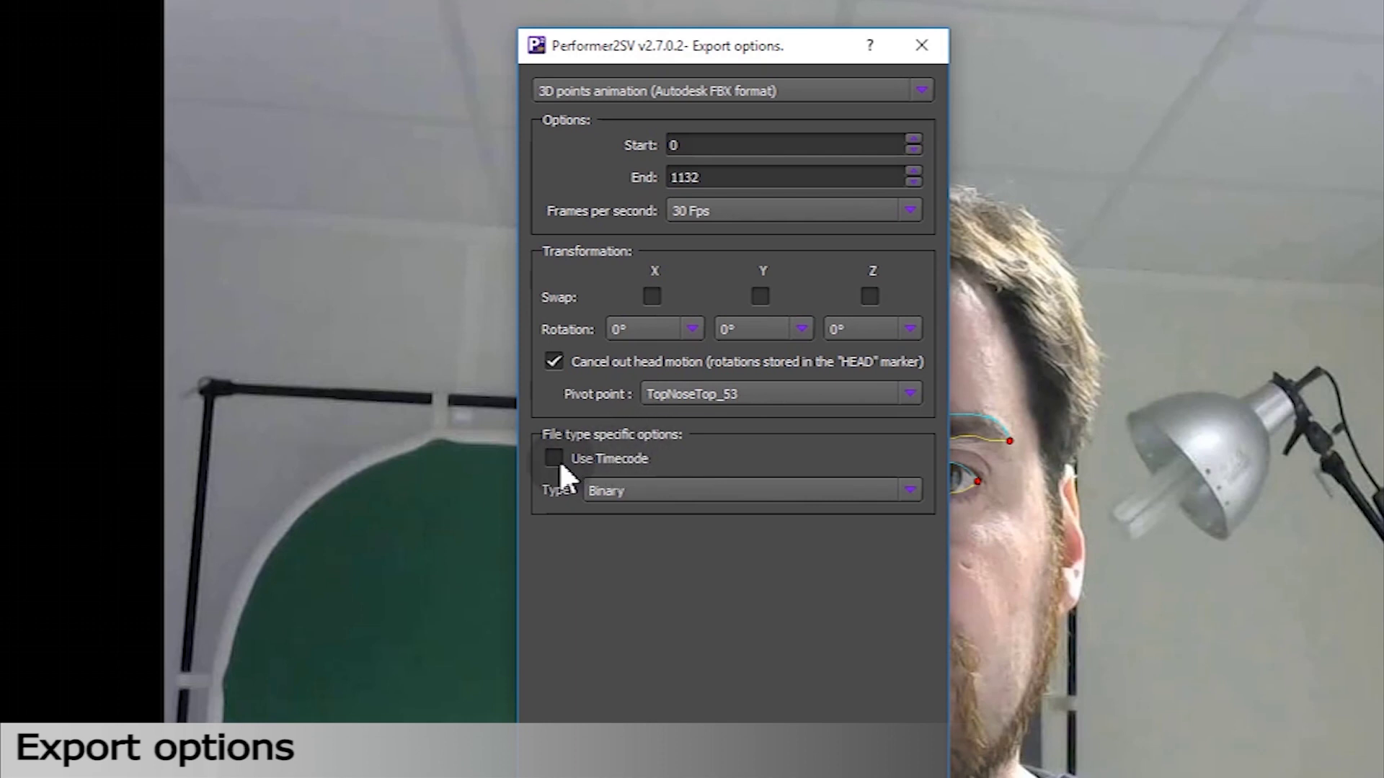
pyautogui.click(650, 492)
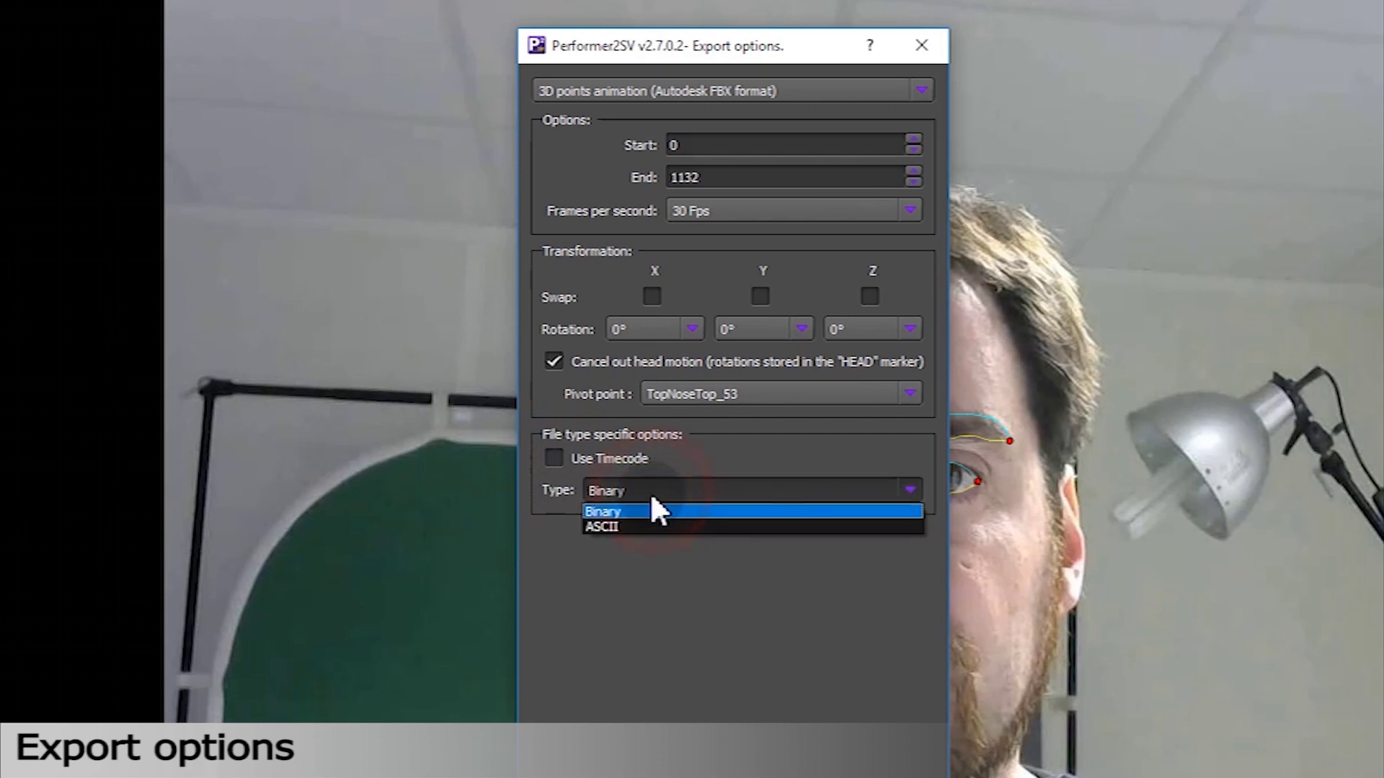
pyautogui.click(637, 489)
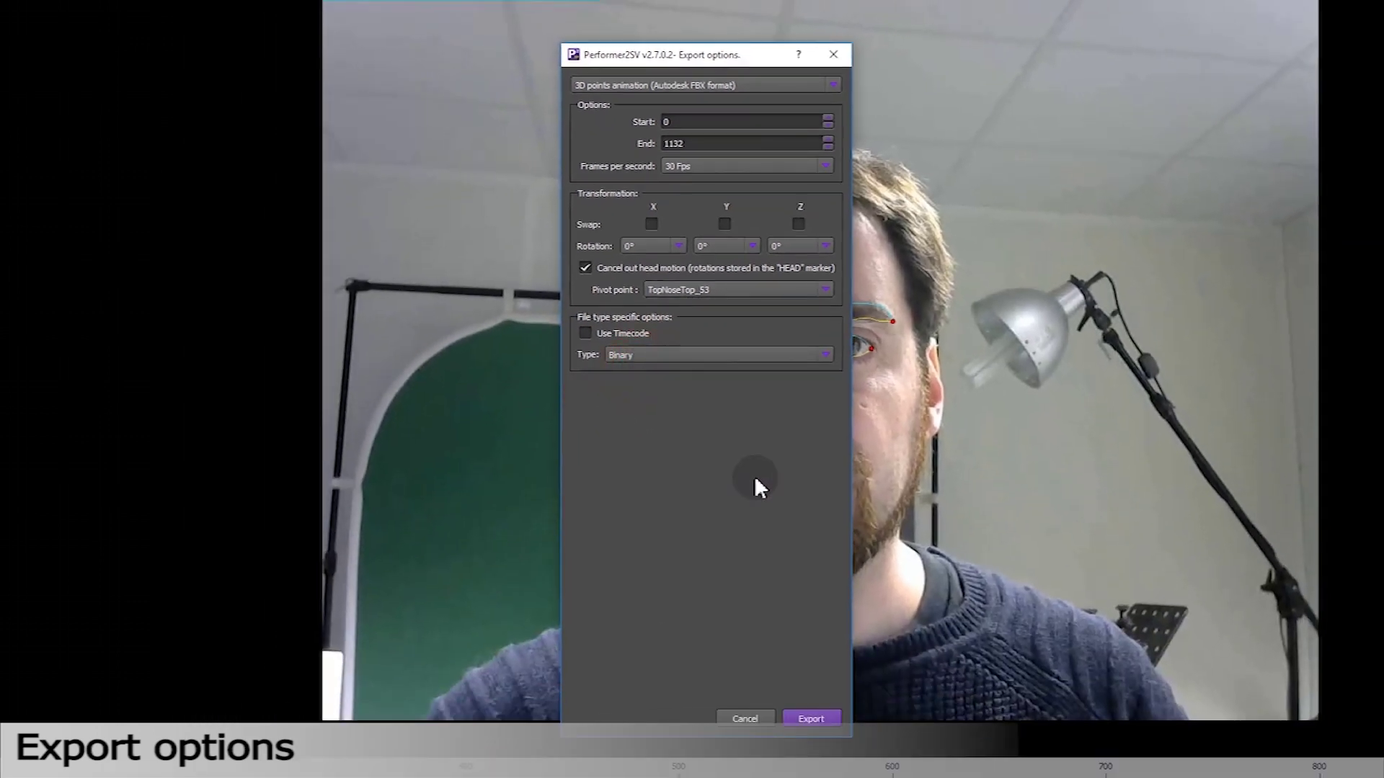
pyautogui.click(810, 719)
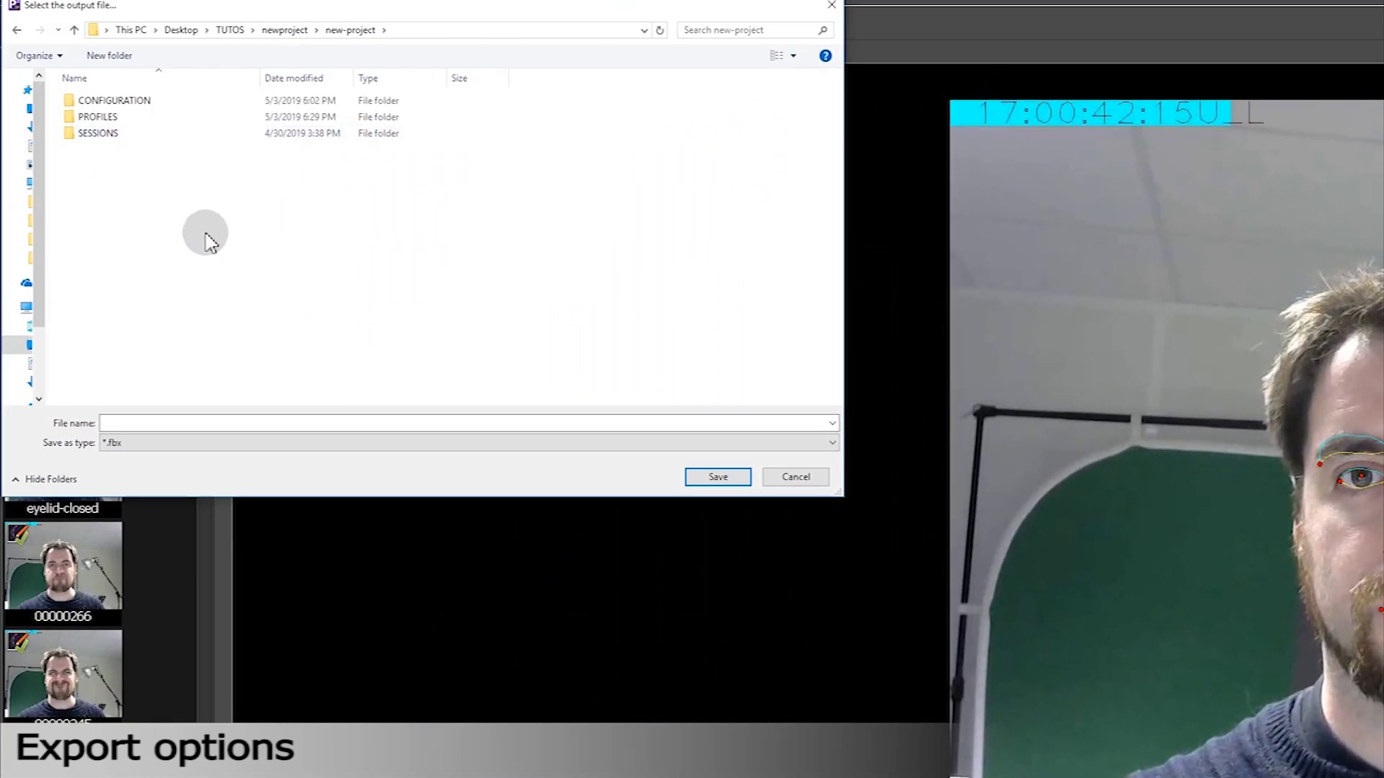
# Create a new folder named Export-3D in the save dialog
pyautogui.rightClick(206, 233)
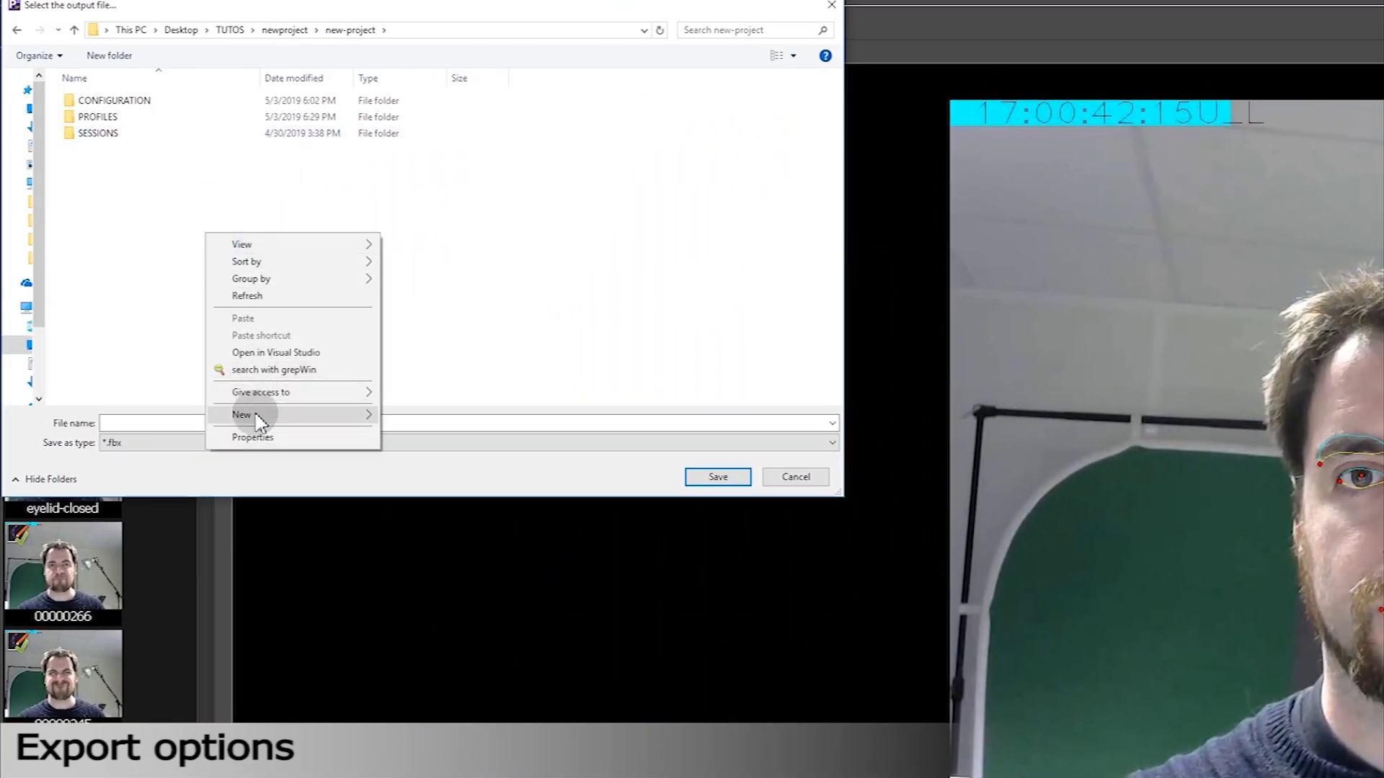
pyautogui.moveTo(245, 415)
pyautogui.click(410, 419)
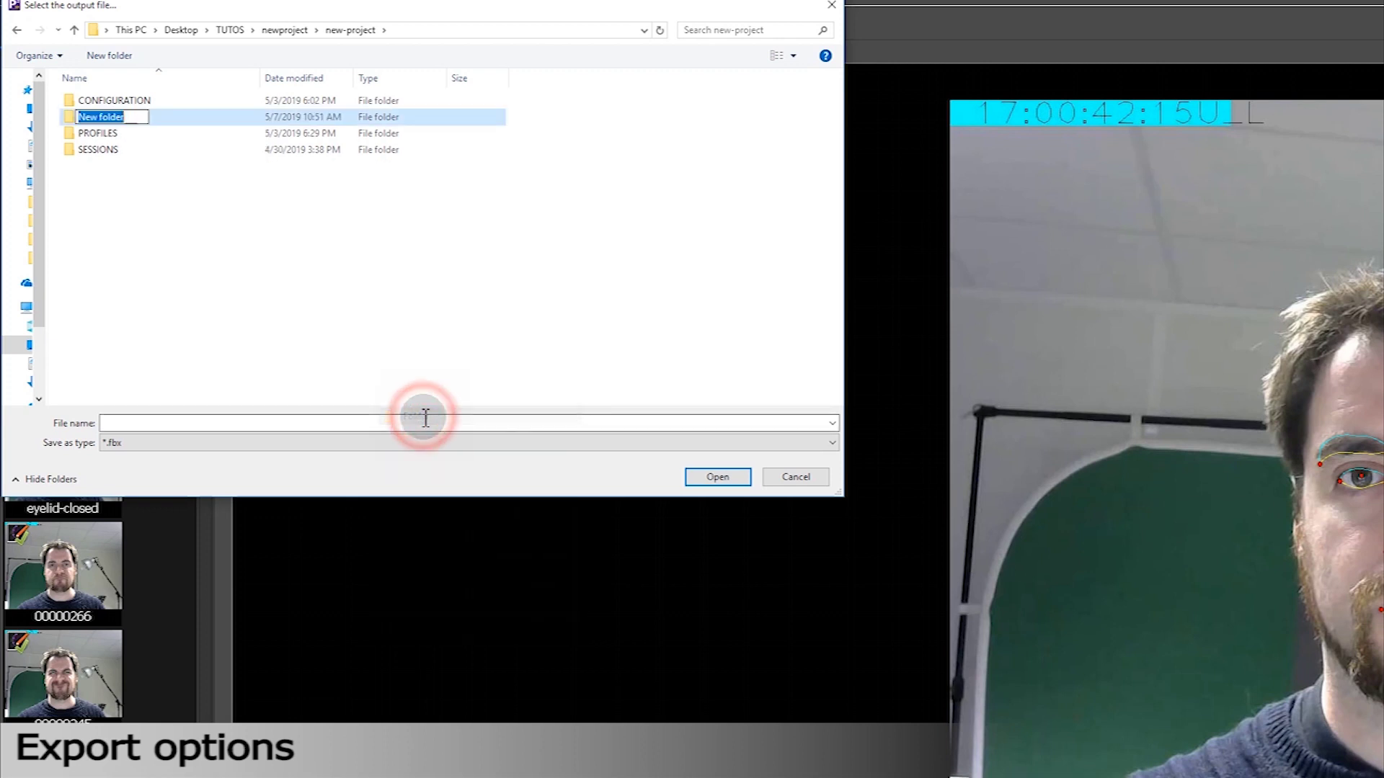
pyautogui.write('Export-3D')
pyautogui.press('Return')
pyautogui.press('Return')
# Save the tracking as exported-tracking.fbx and dismiss the completion message
pyautogui.click(504, 420)
pyautogui.write('exported-tracking')
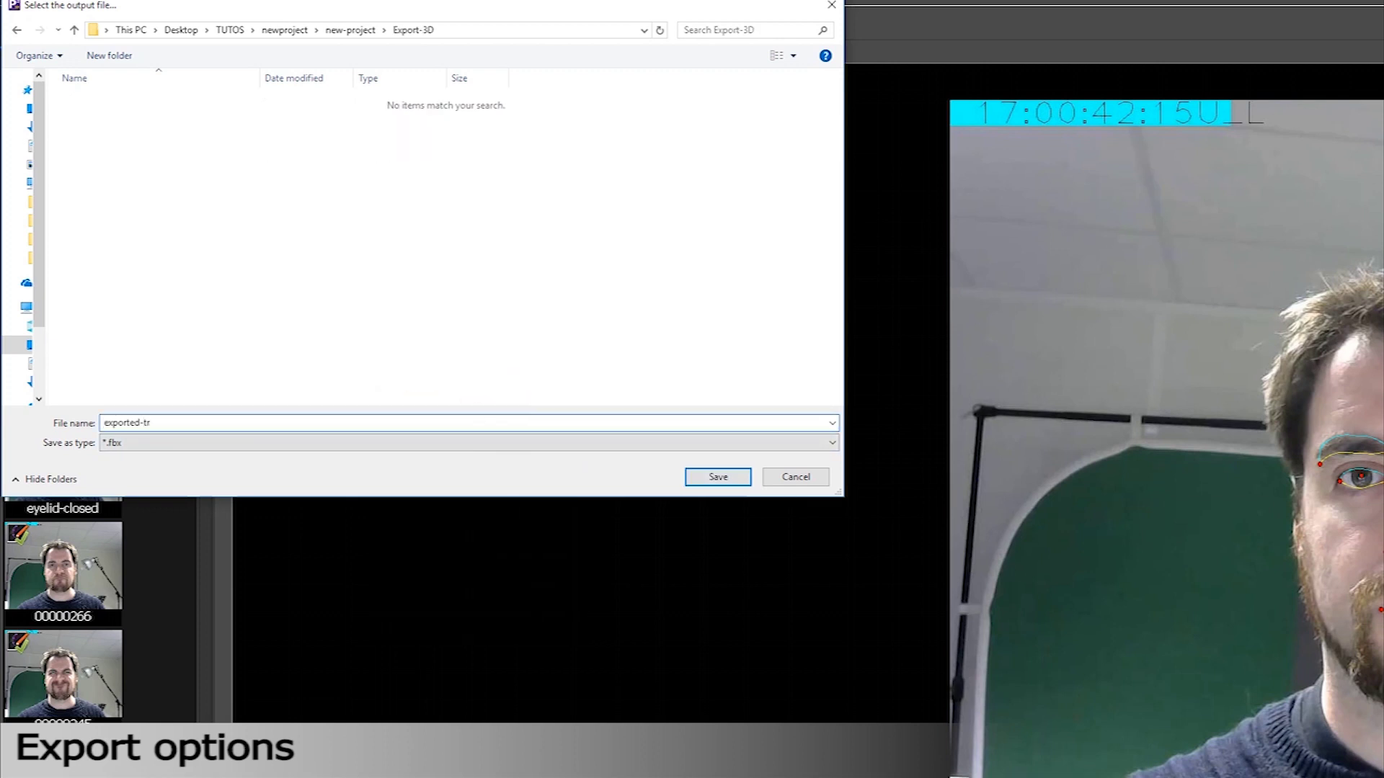
pyautogui.click(716, 481)
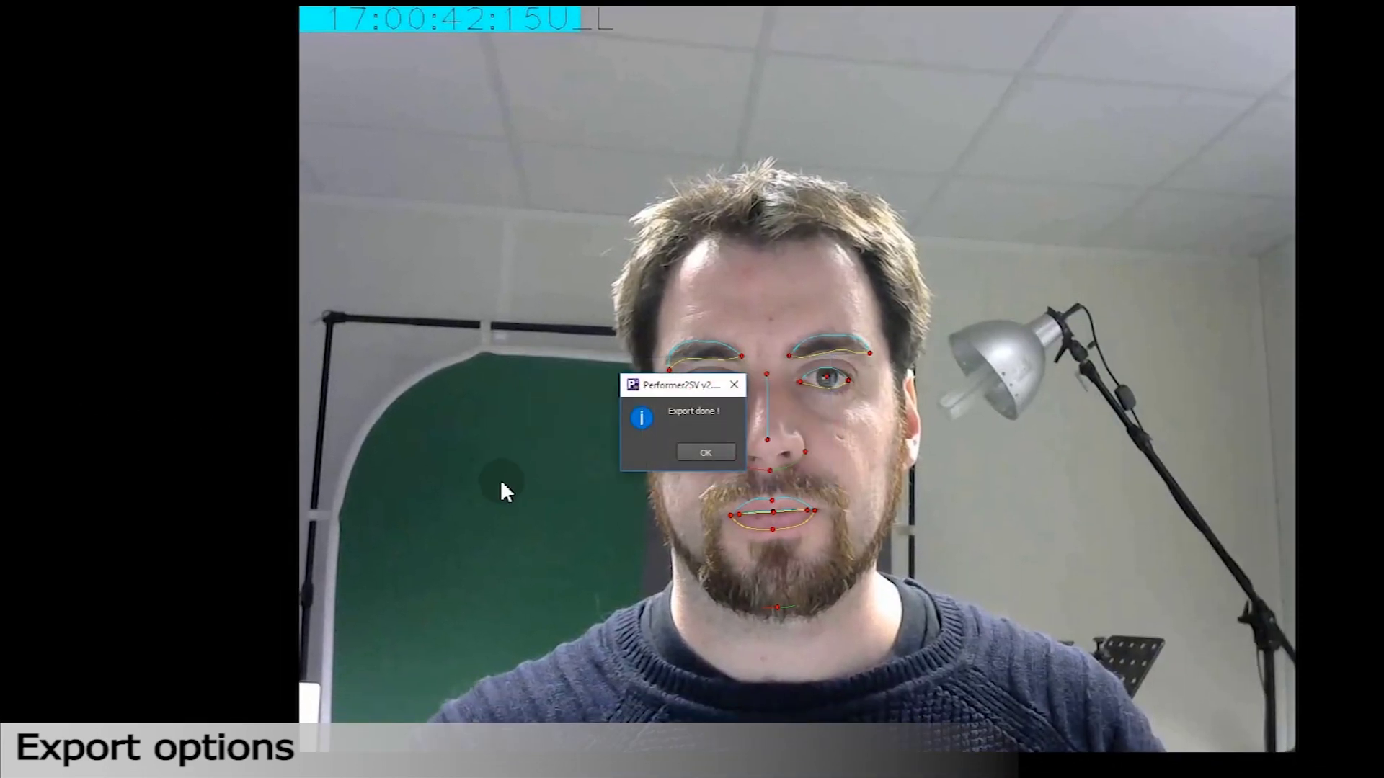
pyautogui.click(683, 454)
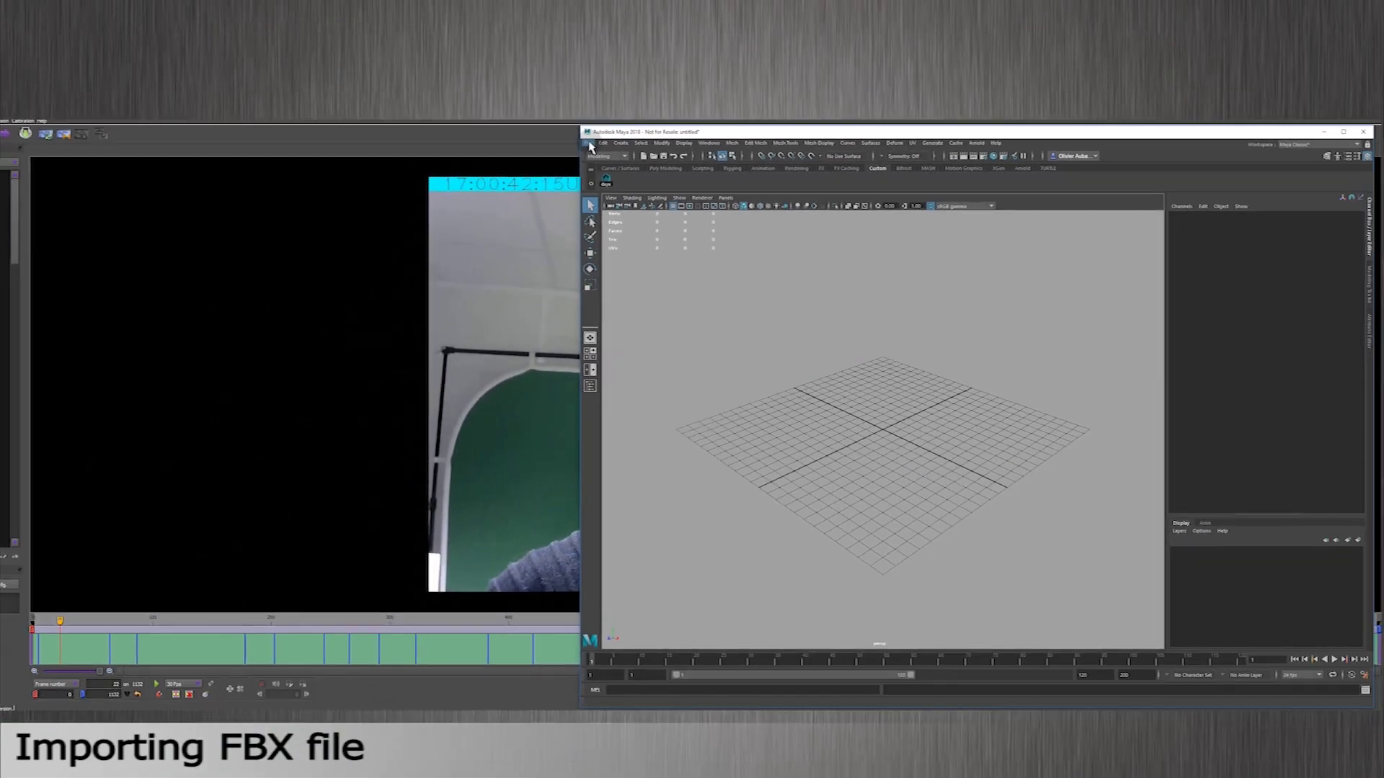
# Start a File > Import in Maya and paste the Export-3D folder path
pyautogui.click(588, 144)
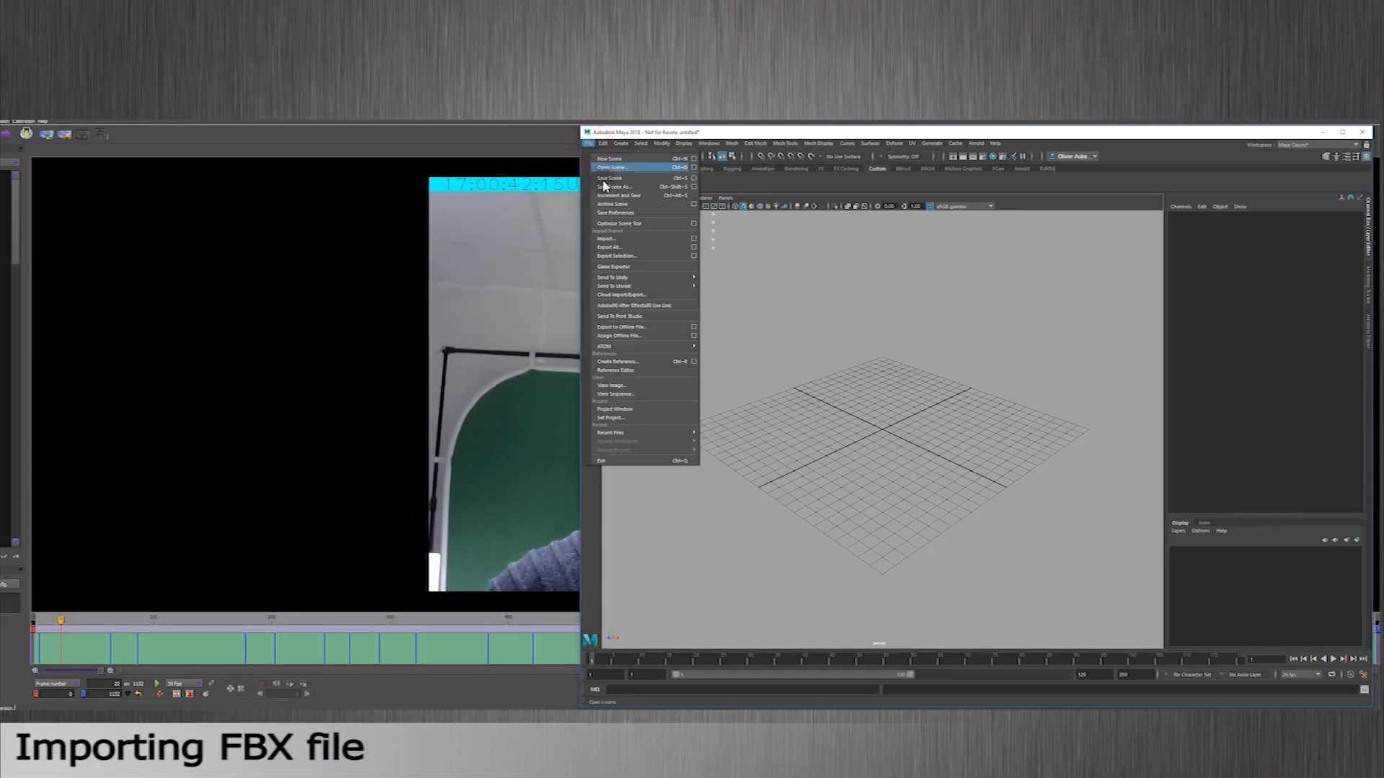
pyautogui.click(618, 239)
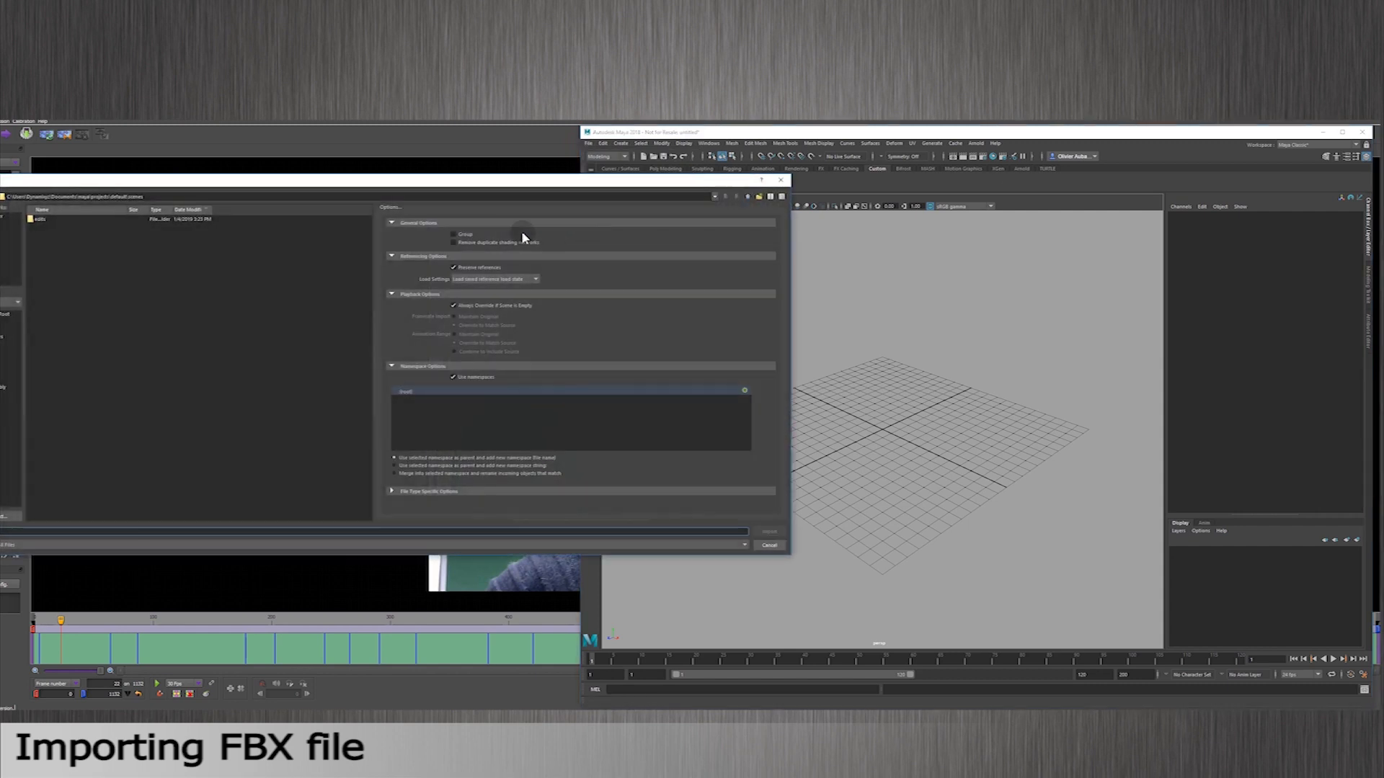
pyautogui.tripleClick(167, 195)
pyautogui.write('C:\\Users\\Dynamixyz\\Desktop\\TUTOS\\new project\\new-project\\Export-3D')
pyautogui.press('Return')
# Import exported-tracking.fbx and orbit the viewport to an edge-on angle
pyautogui.click(45, 219)
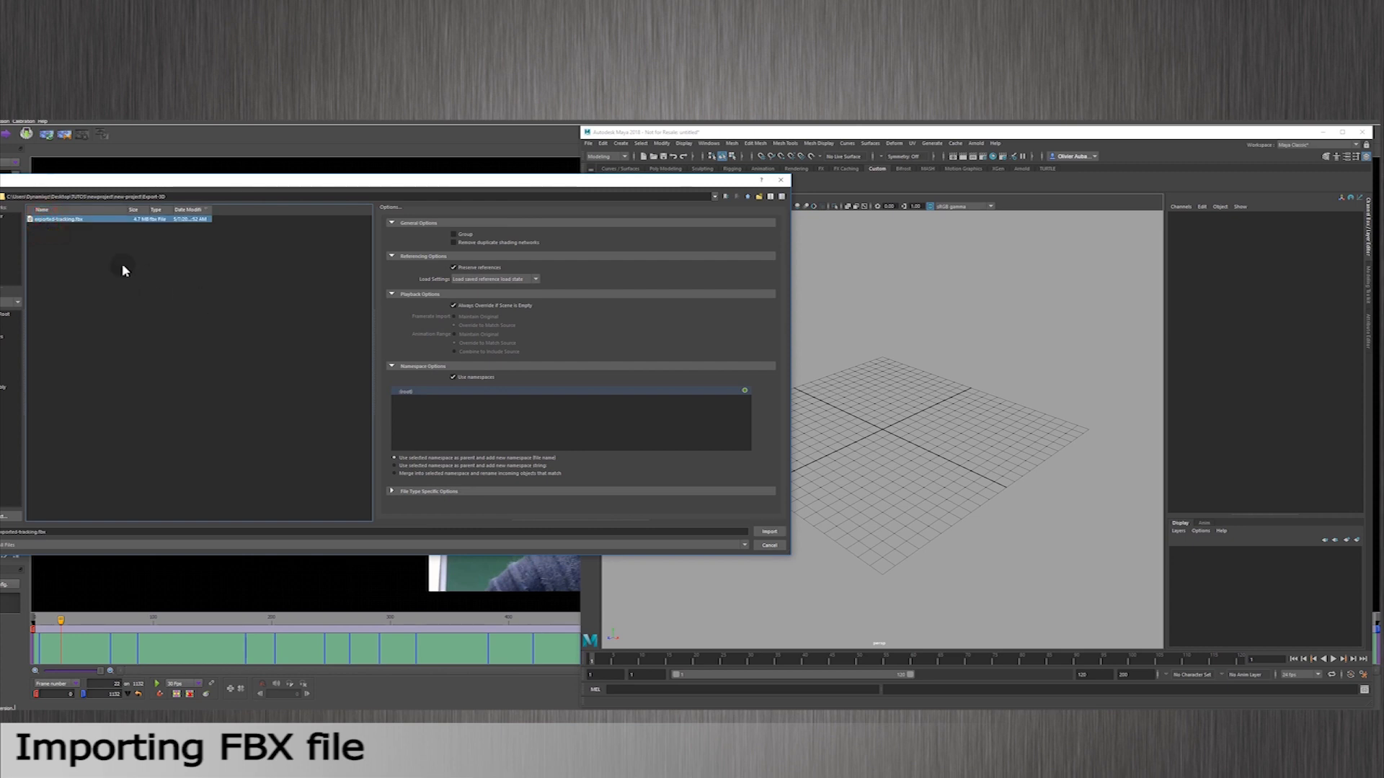
pyautogui.click(769, 532)
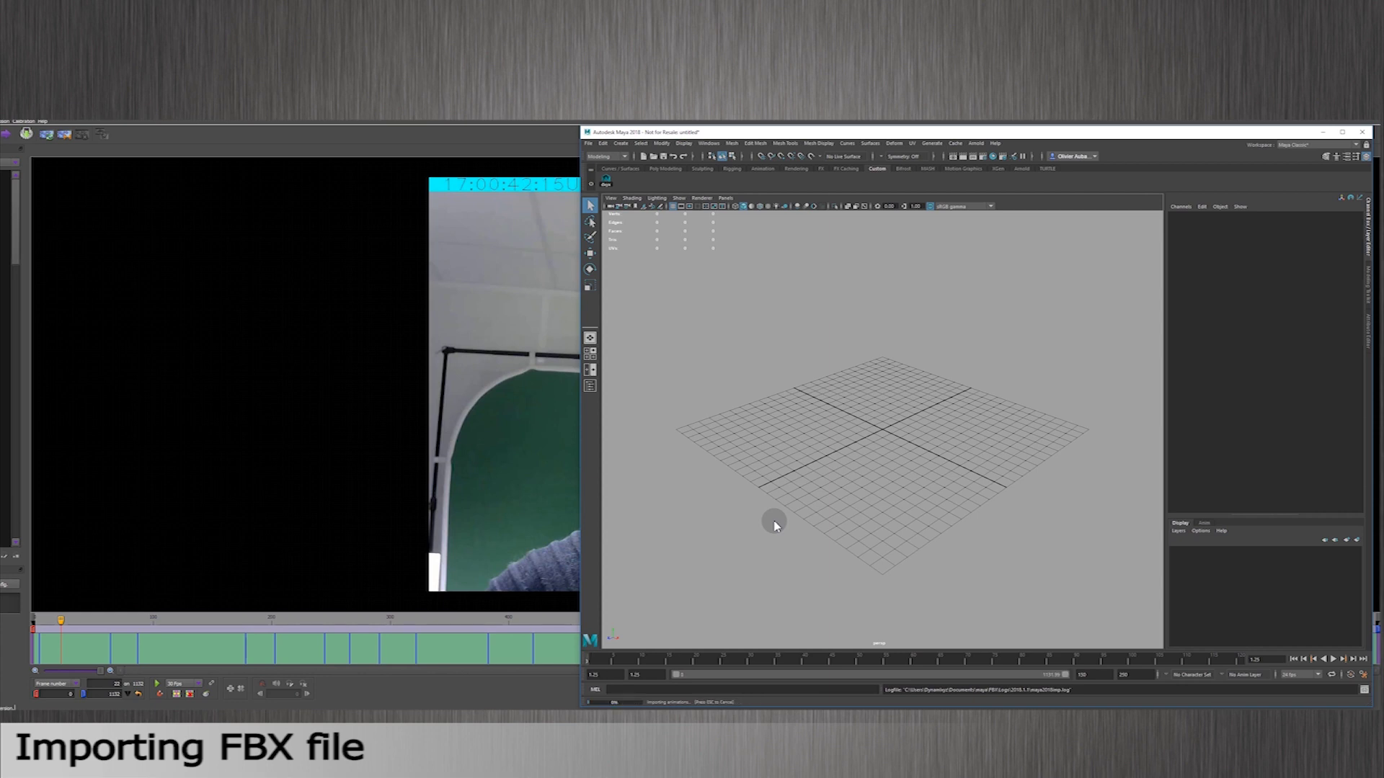
pyautogui.keyDown('alt'); pyautogui.moveTo(950, 501); pyautogui.dragTo(831, 478); pyautogui.keyUp('alt')
# Play and stop the face animation, zoom in, and select the HEAD locator
pyautogui.click(1333, 660)
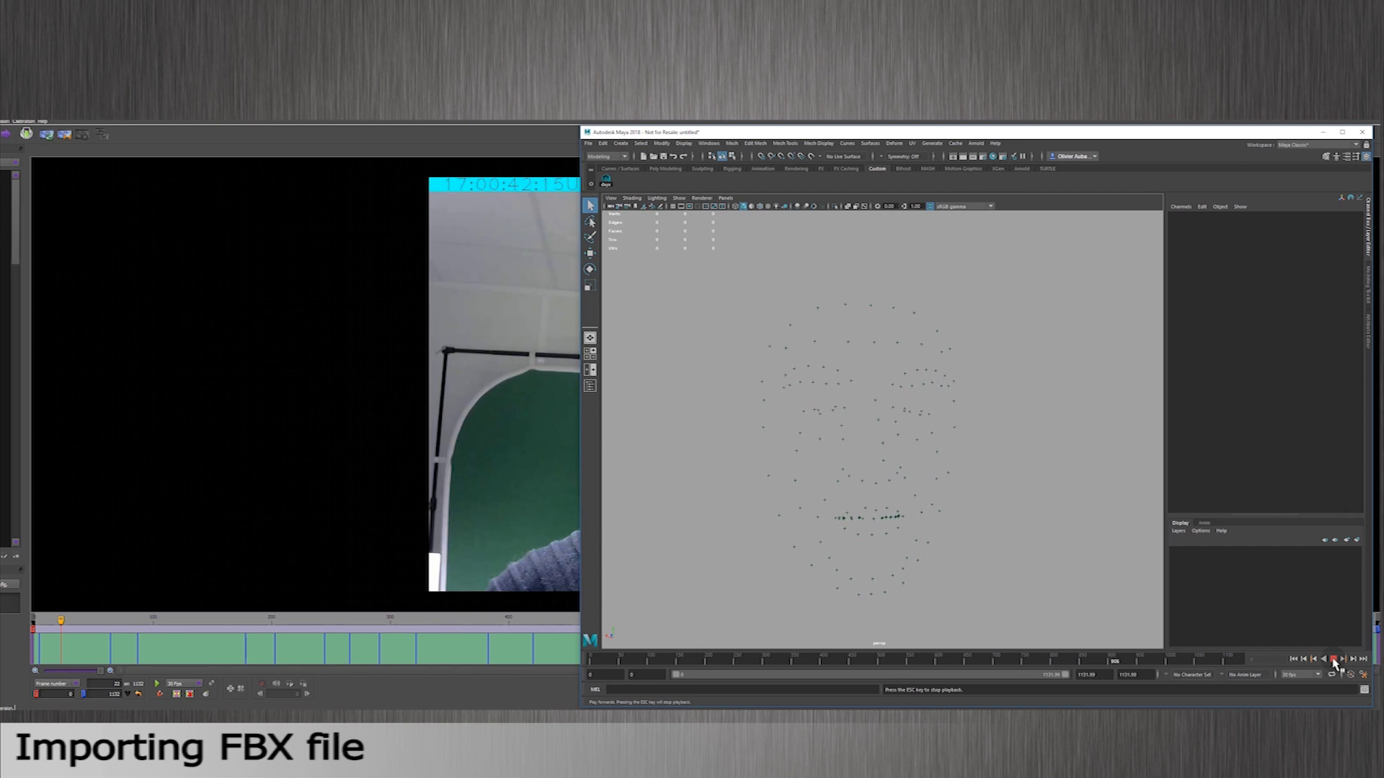
pyautogui.click(1333, 660)
pyautogui.keyDown('alt'); pyautogui.moveTo(960, 420); pyautogui.dragTo(899, 392, button='right'); pyautogui.keyUp('alt')
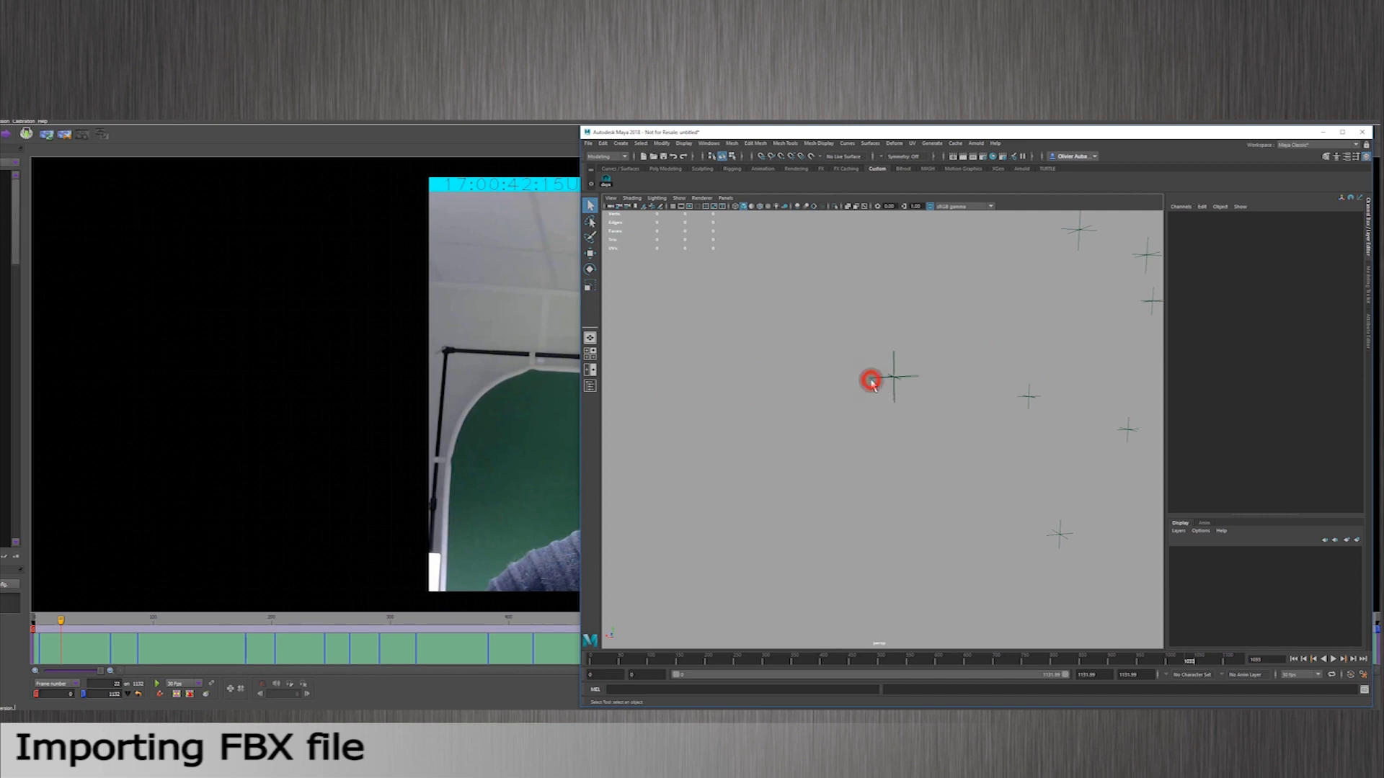
pyautogui.click(871, 379)
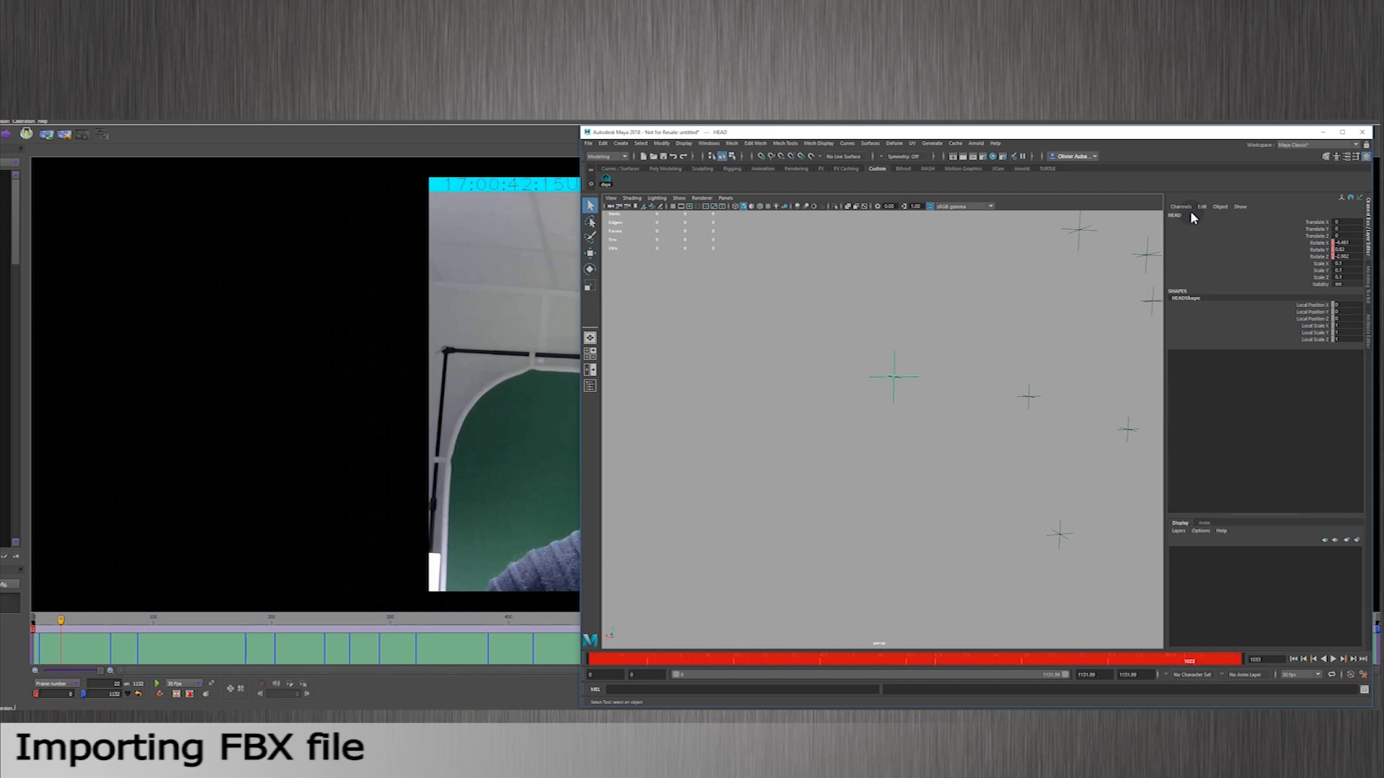
# Inspect HEAD in the Outliner, frame the point cloud, replay it, and orbit to profile
pyautogui.click(590, 386)
pyautogui.scroll(-10, 677, 411)
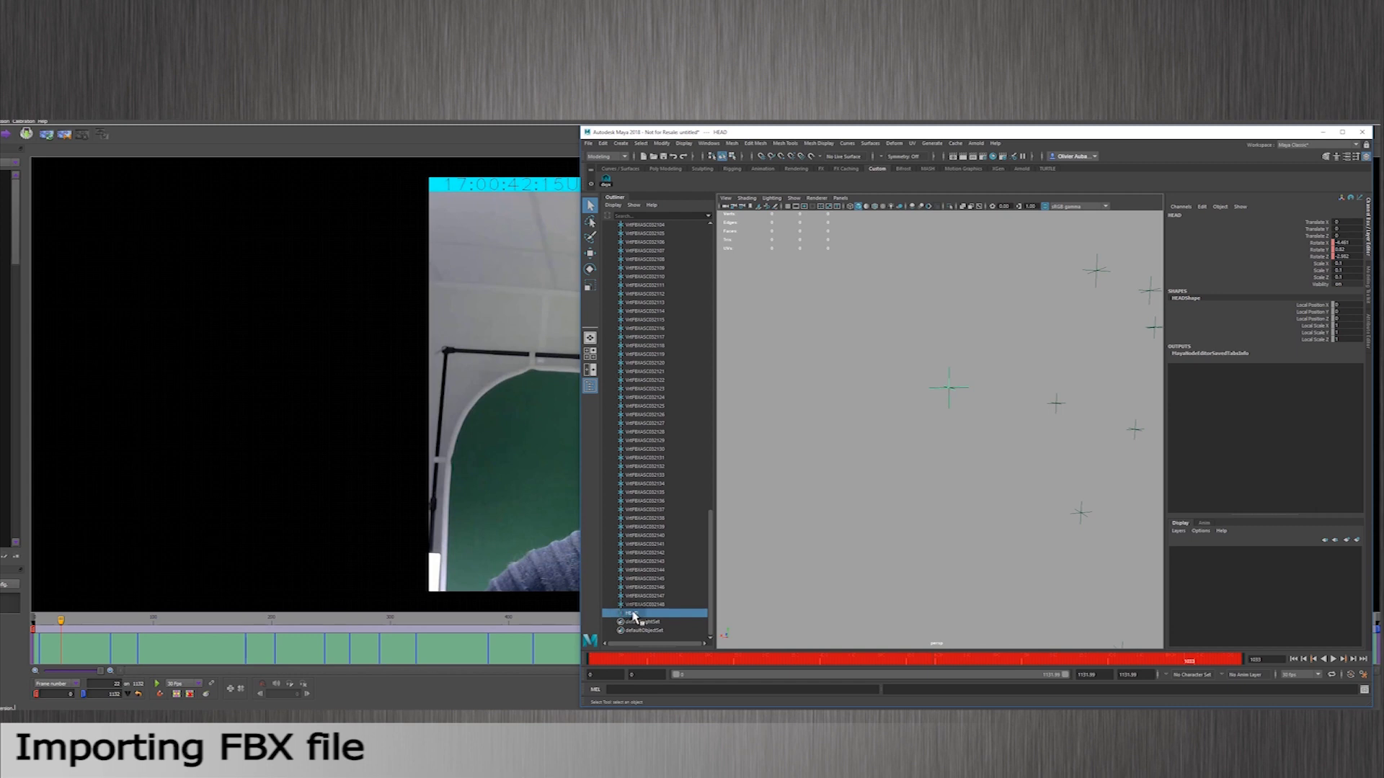
pyautogui.press('f')
pyautogui.hotkey('alt', 'v')
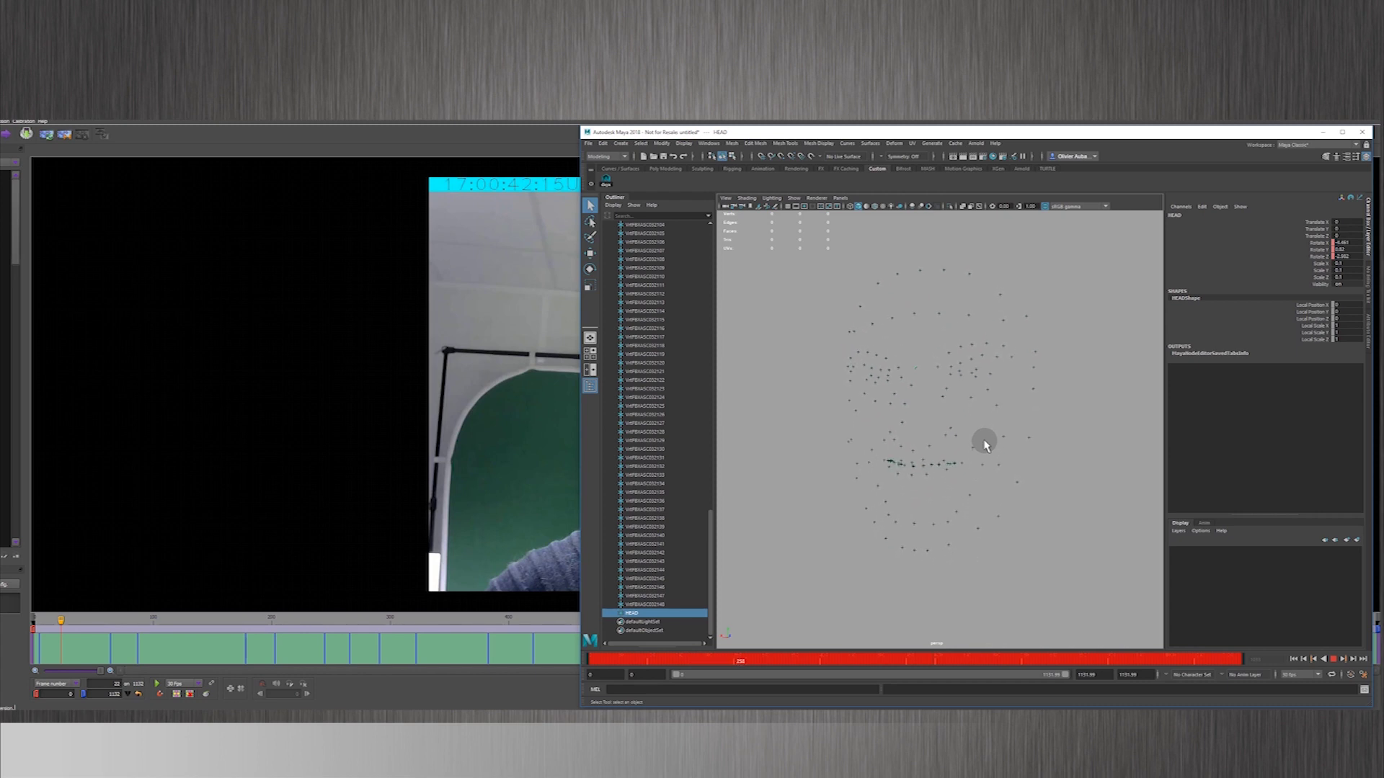
pyautogui.keyDown('alt'); pyautogui.moveTo(984, 440); pyautogui.dragTo(1091, 448); pyautogui.keyUp('alt')
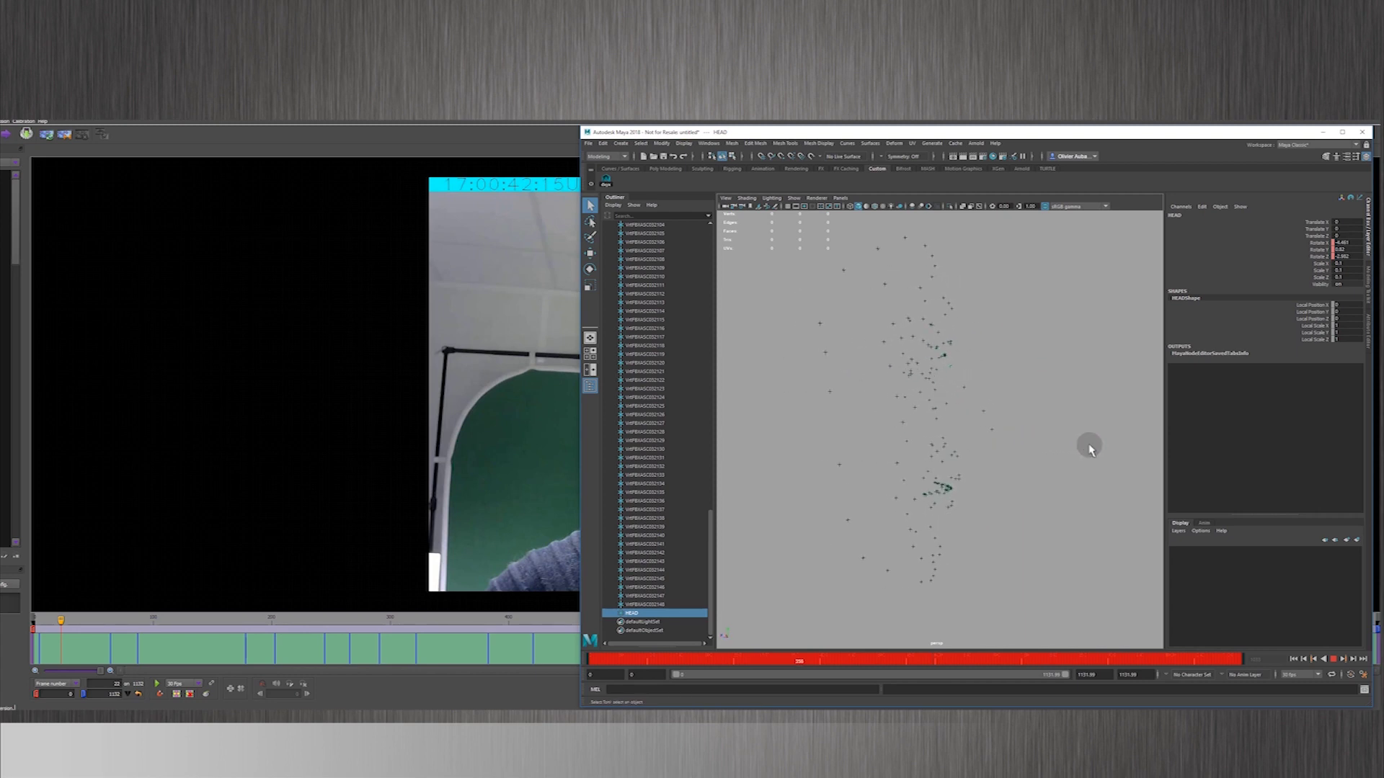